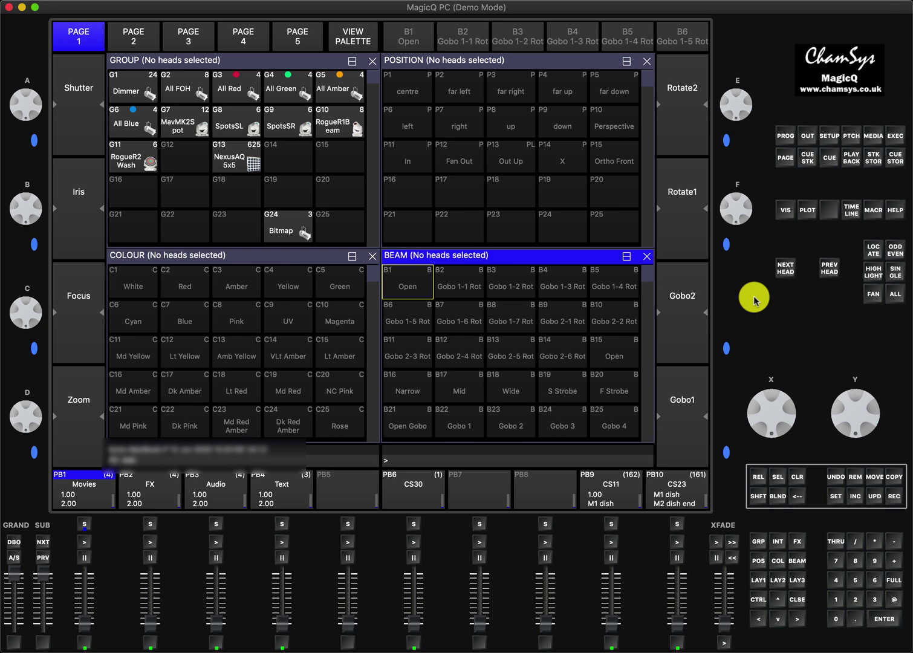
# Set Extended logging to Yes in MagicQ's Hardware setup settings.
pyautogui.click(830, 135)
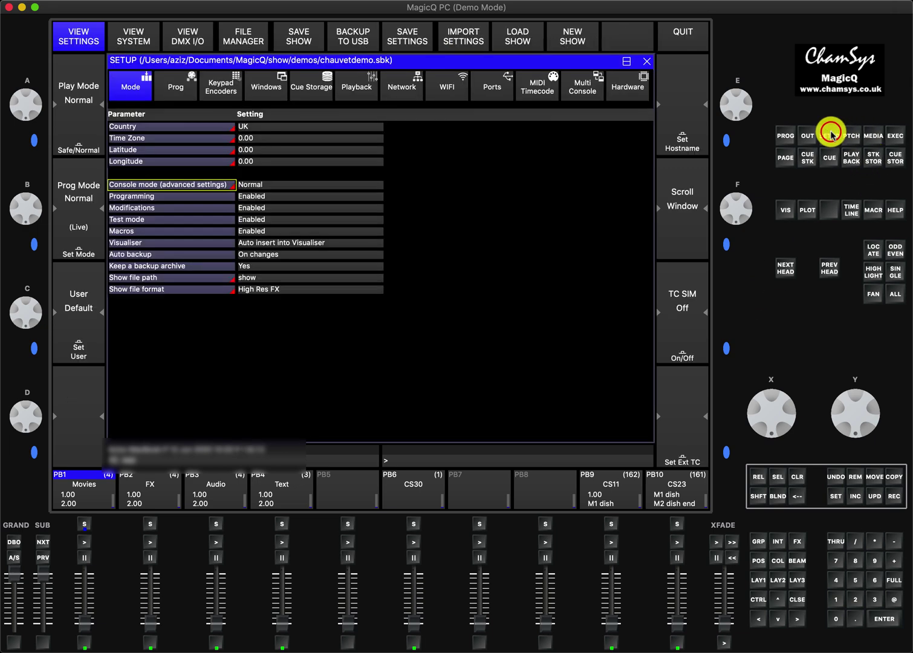
pyautogui.click(626, 90)
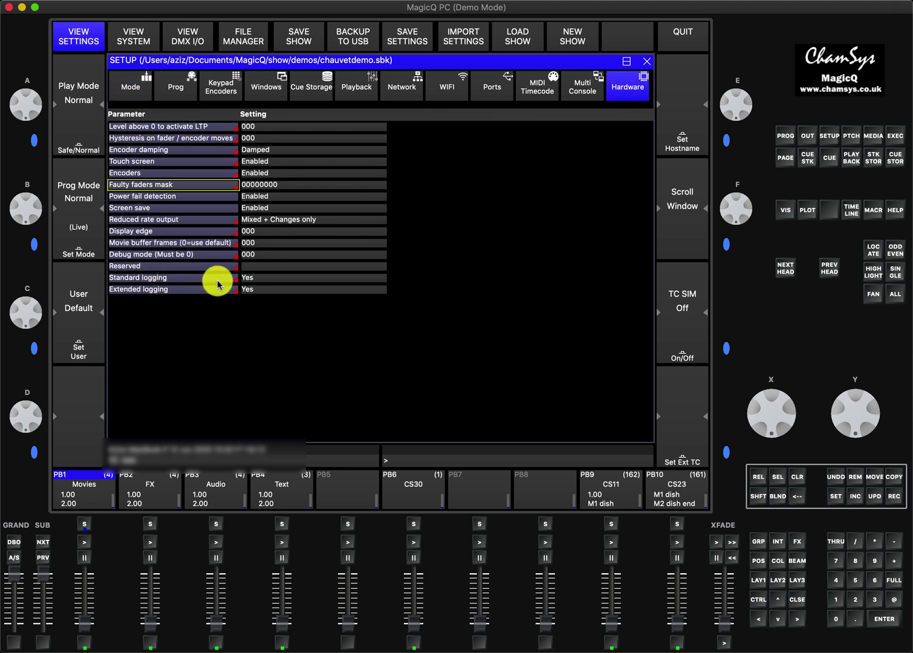
pyautogui.click(255, 294)
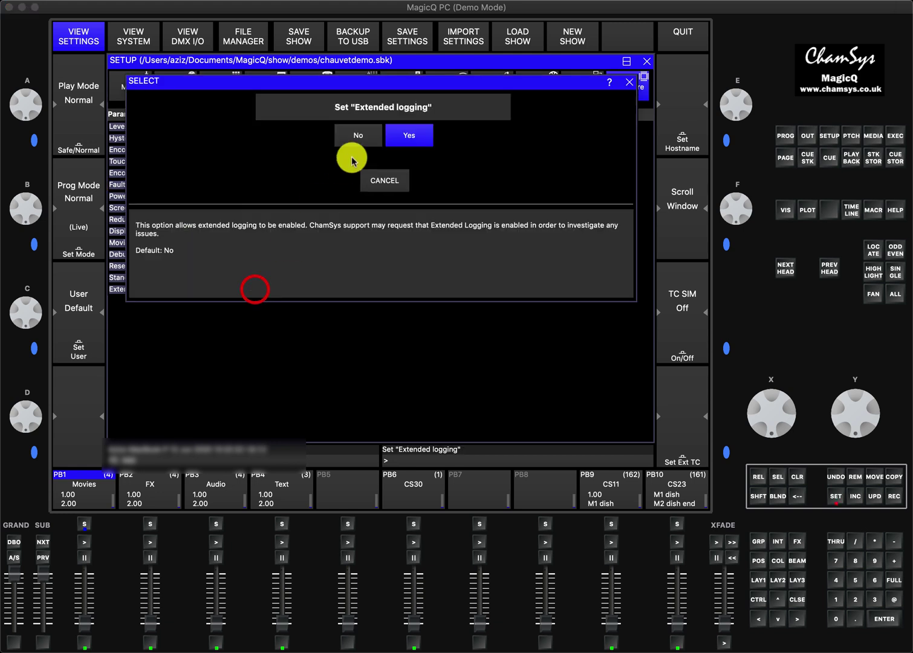
pyautogui.click(403, 132)
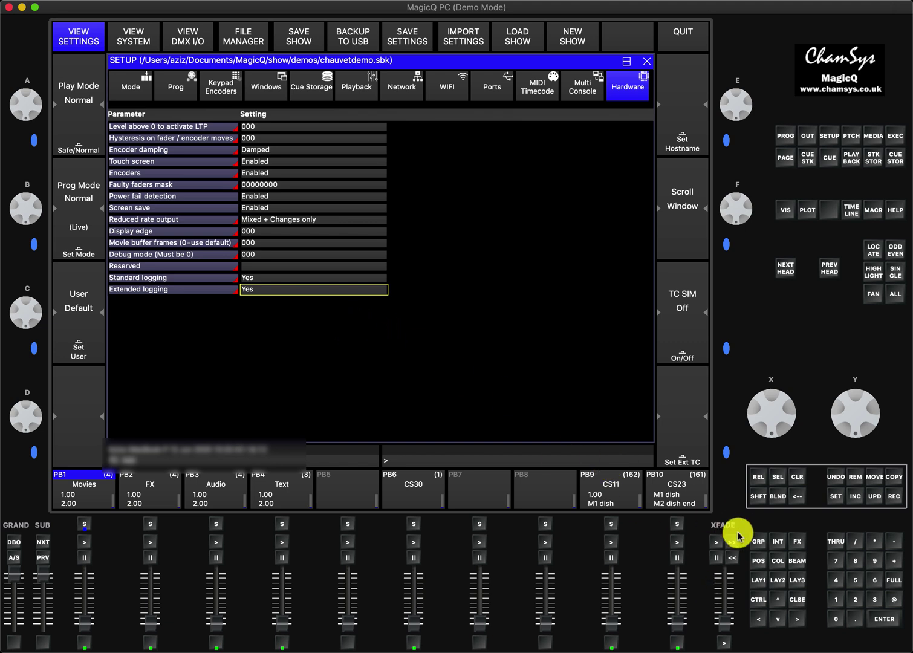
# Return to the palette layout and recheck that Extended logging still reads Yes.
pyautogui.click(758, 581)
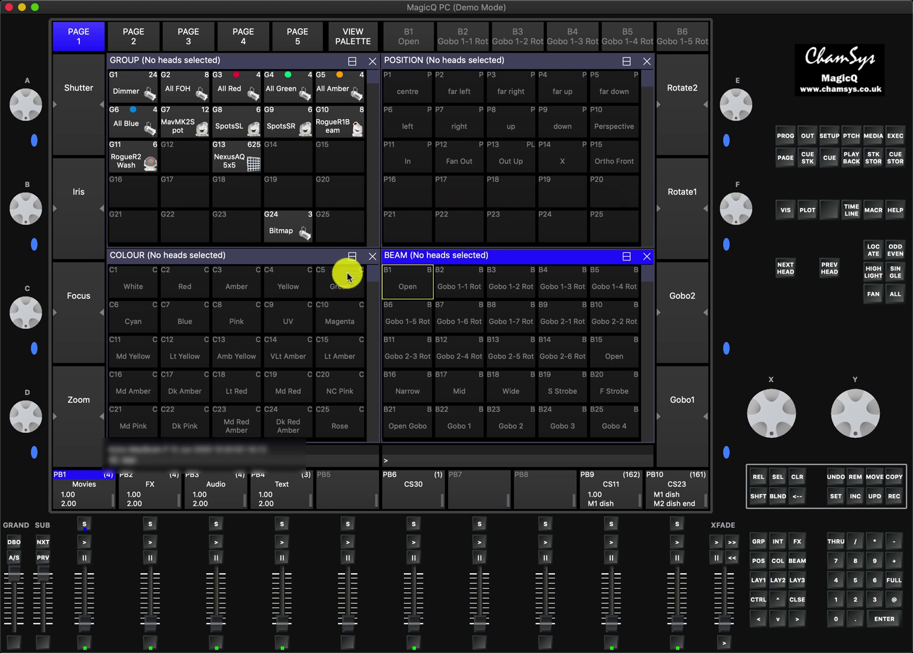
pyautogui.hotkey('alt', 'p')
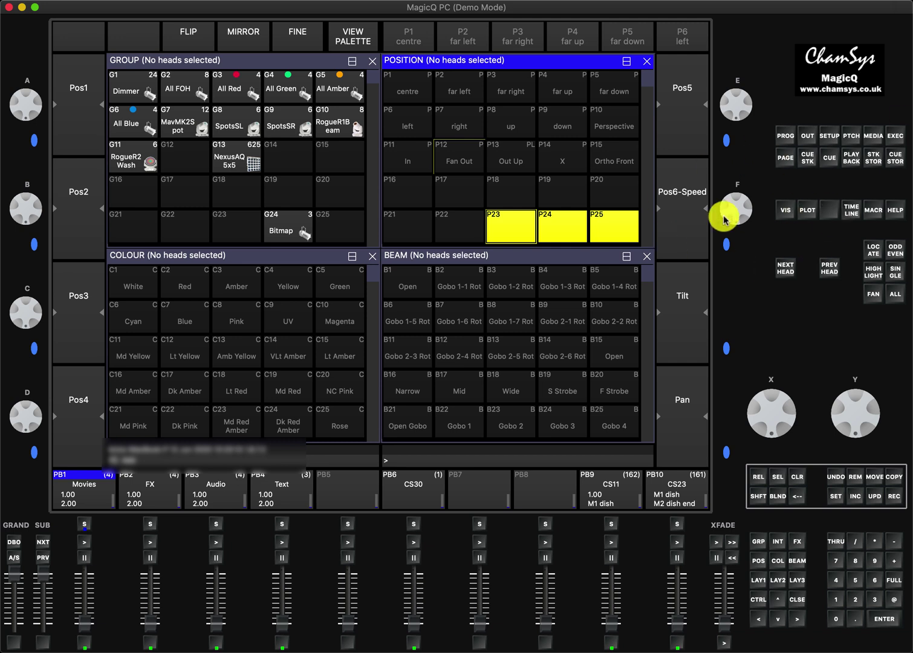
pyautogui.click(830, 136)
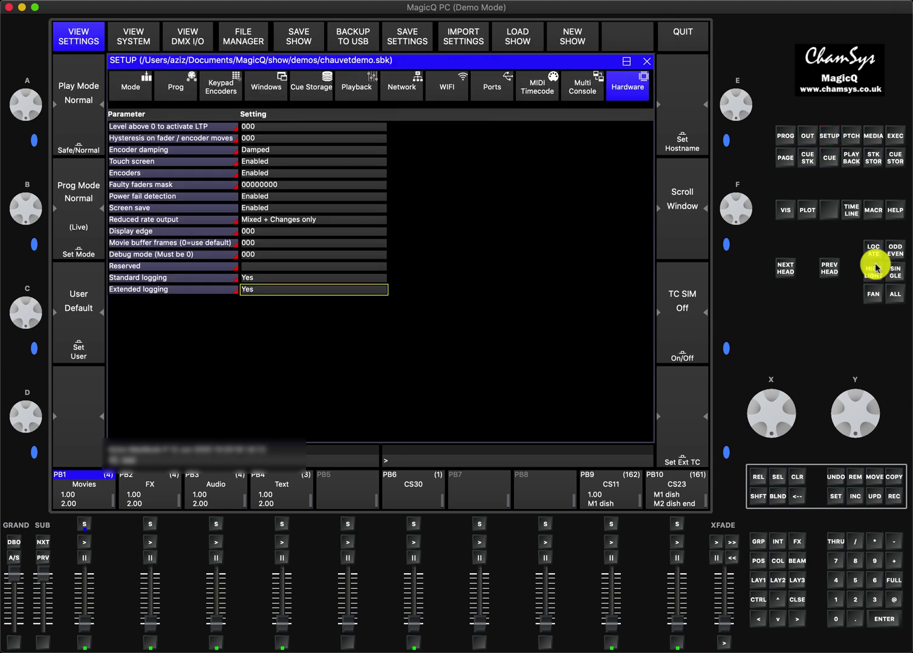
pyautogui.click(757, 580)
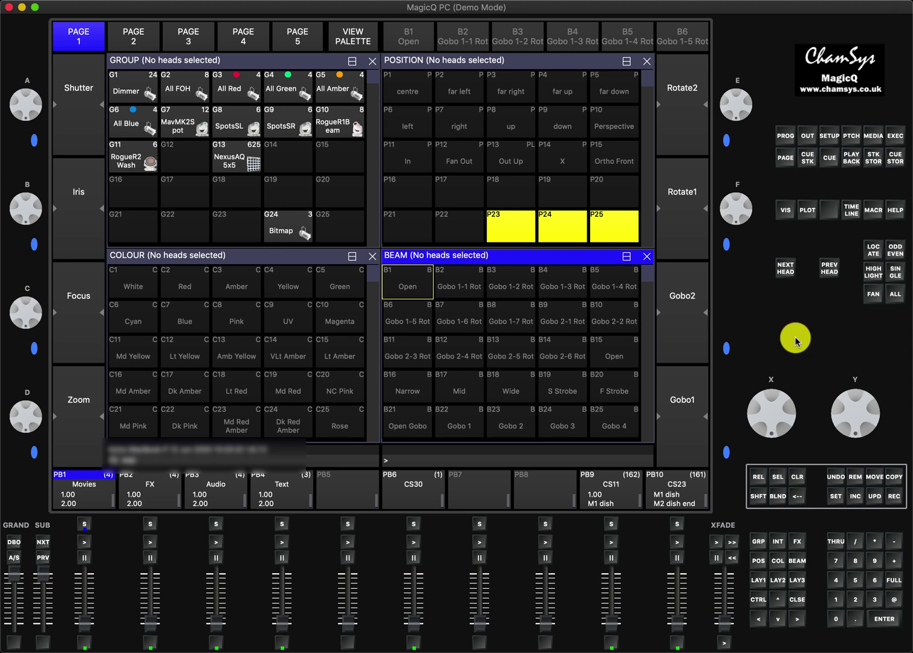
# Shut down MagicQ PC and bring the Finder Documents window to the front.
pyautogui.click(9, 7)
pyautogui.click(308, 206)
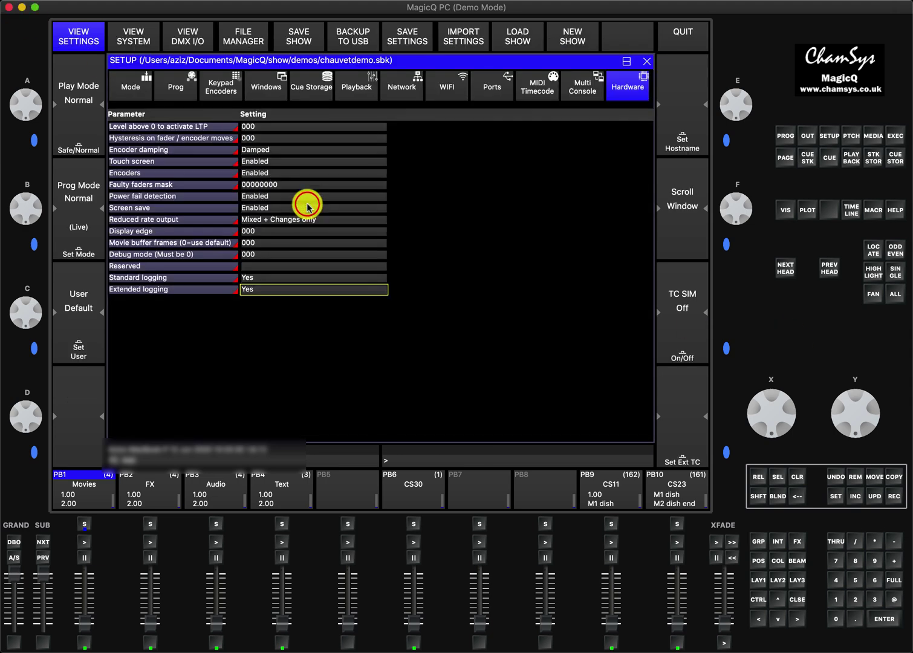
pyautogui.click(316, 265)
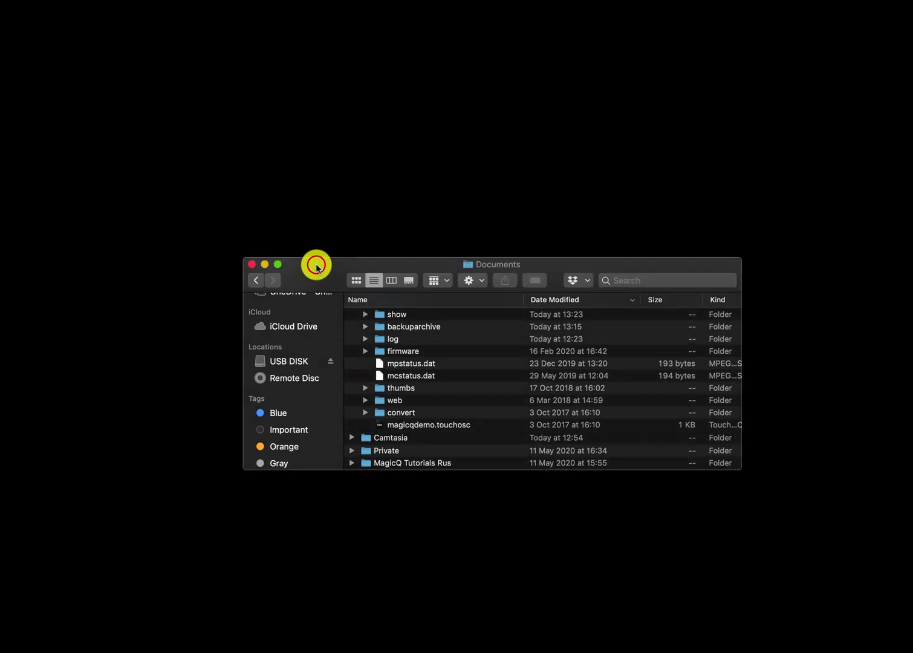
# Nudge the Finder window left and open the MagicQ folder inside Documents.
pyautogui.scroll(1, 366, 330)
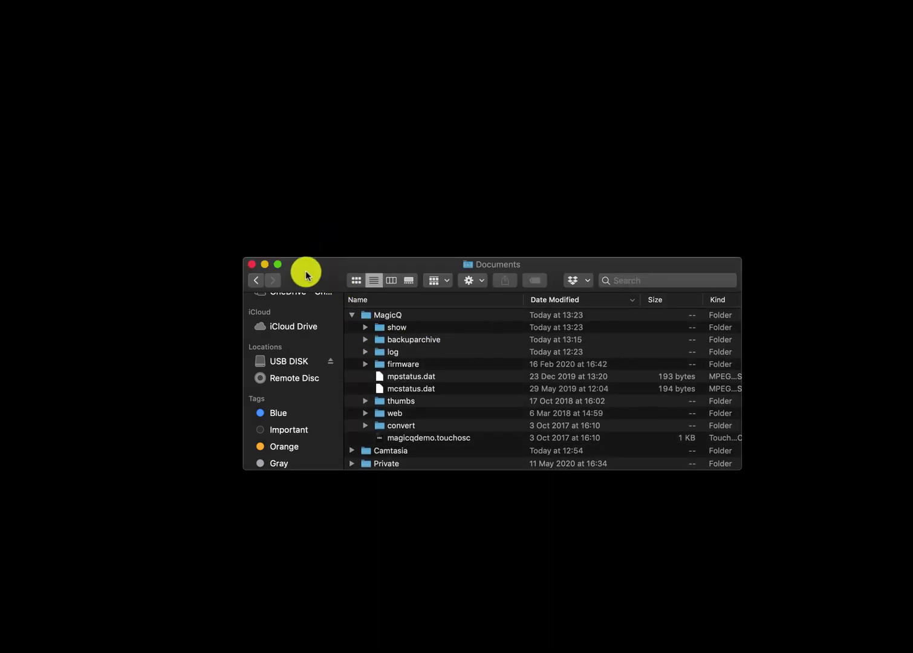
pyautogui.moveTo(306, 275); pyautogui.dragTo(293, 277)
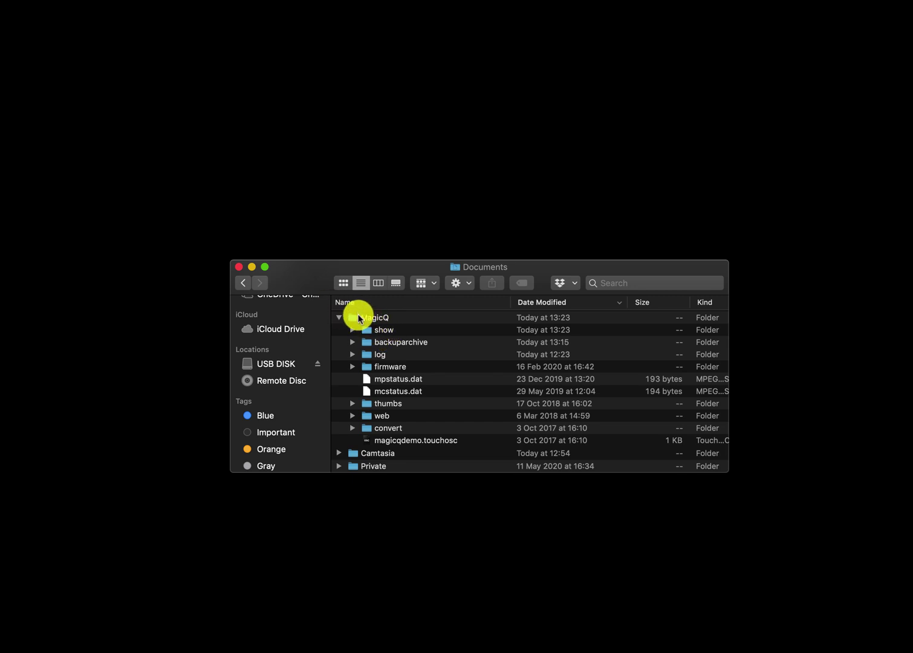
pyautogui.scroll(-1, 366, 323)
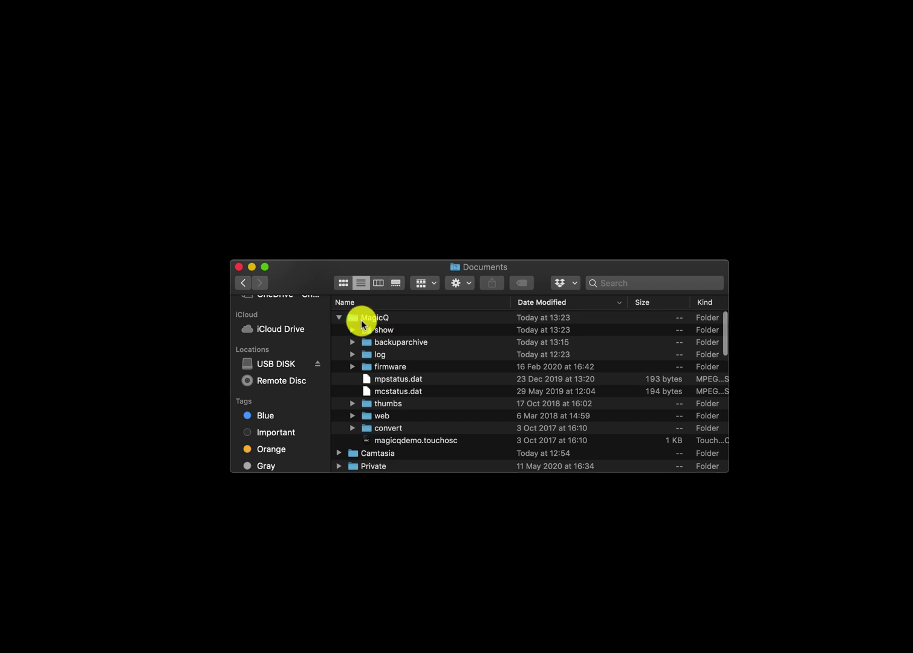
pyautogui.doubleClick(376, 319)
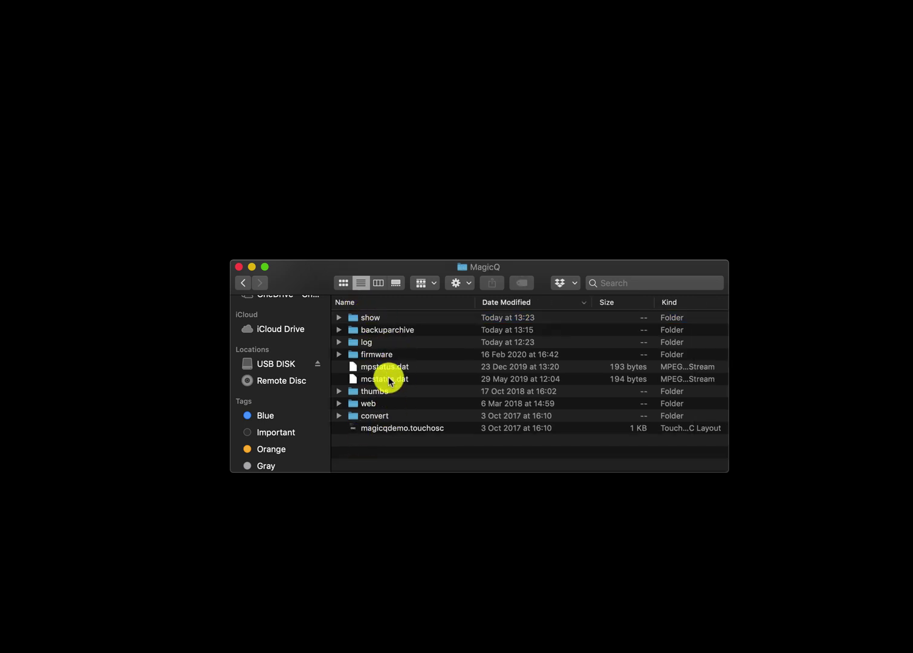
# Open the log folder, widen the window, and select the newest log, Fri_Jun_12_12_23_29_2020.log.
pyautogui.doubleClick(359, 343)
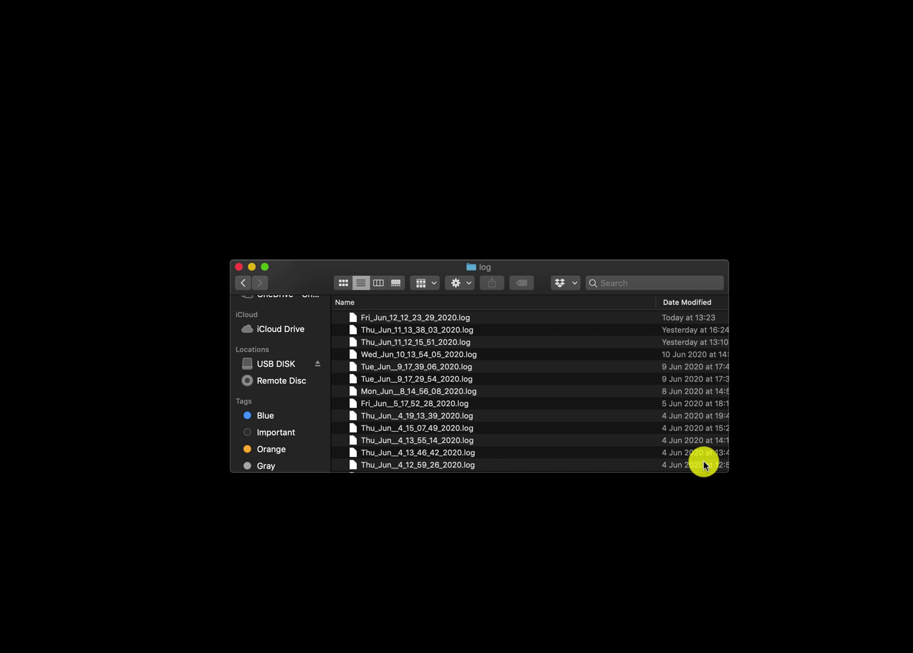
pyautogui.moveTo(728, 467); pyautogui.dragTo(764, 470)
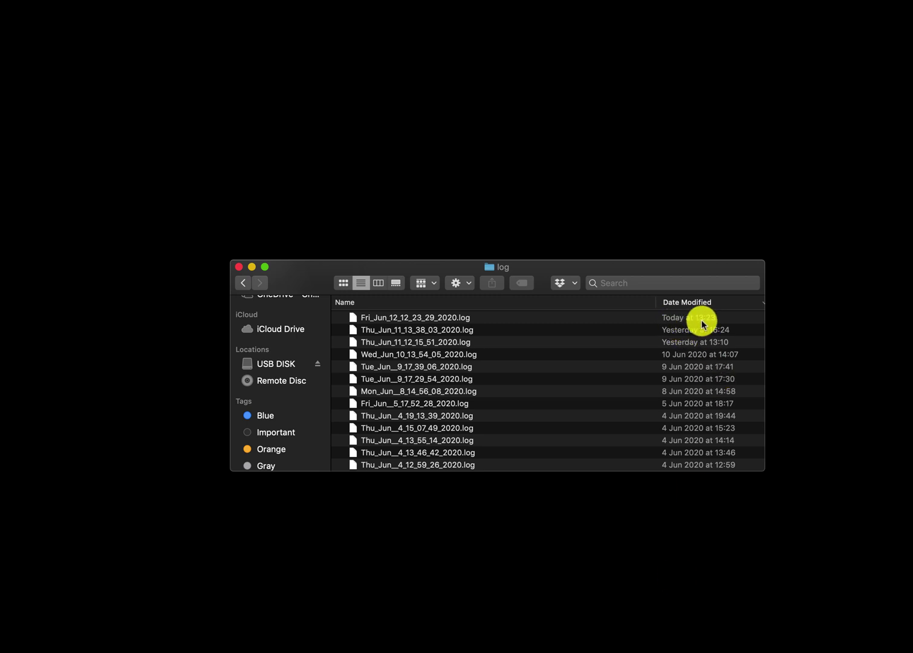
pyautogui.click(442, 319)
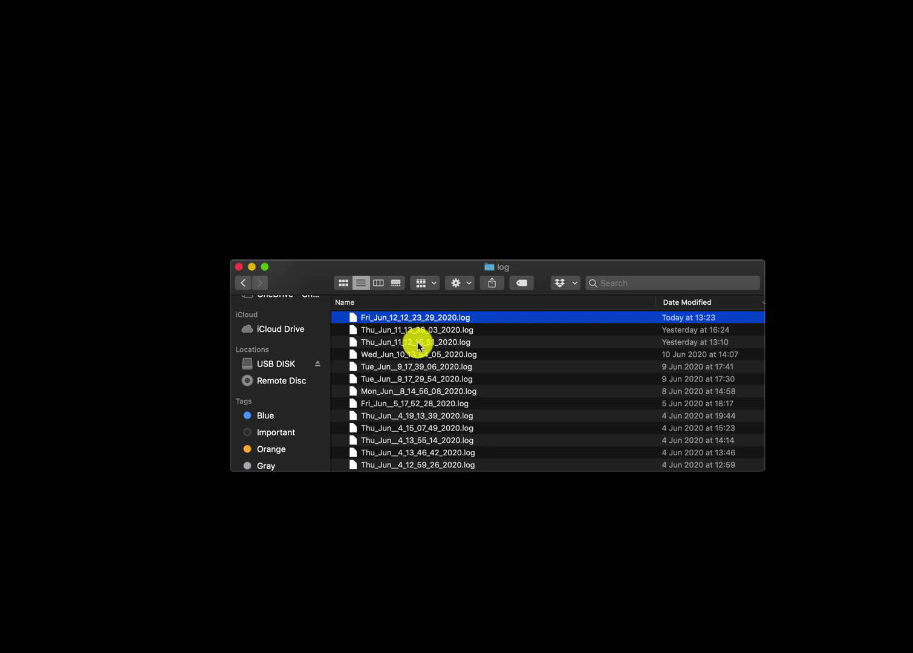
pyautogui.click(240, 283)
# Open the show folder, select ThuJun41929252020.sbk, and move the window up-left.
pyautogui.doubleClick(368, 312)
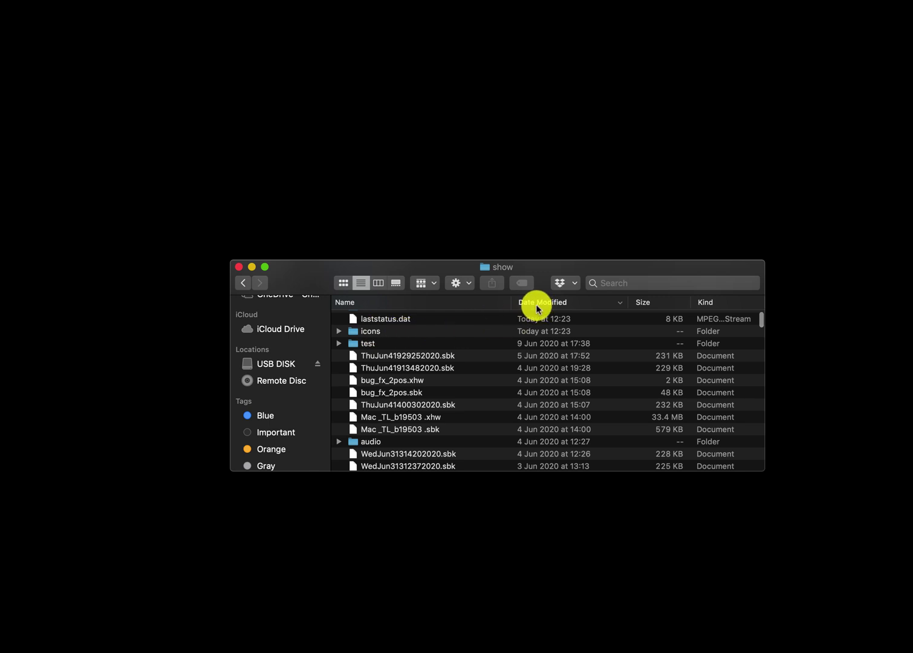
pyautogui.click(449, 359)
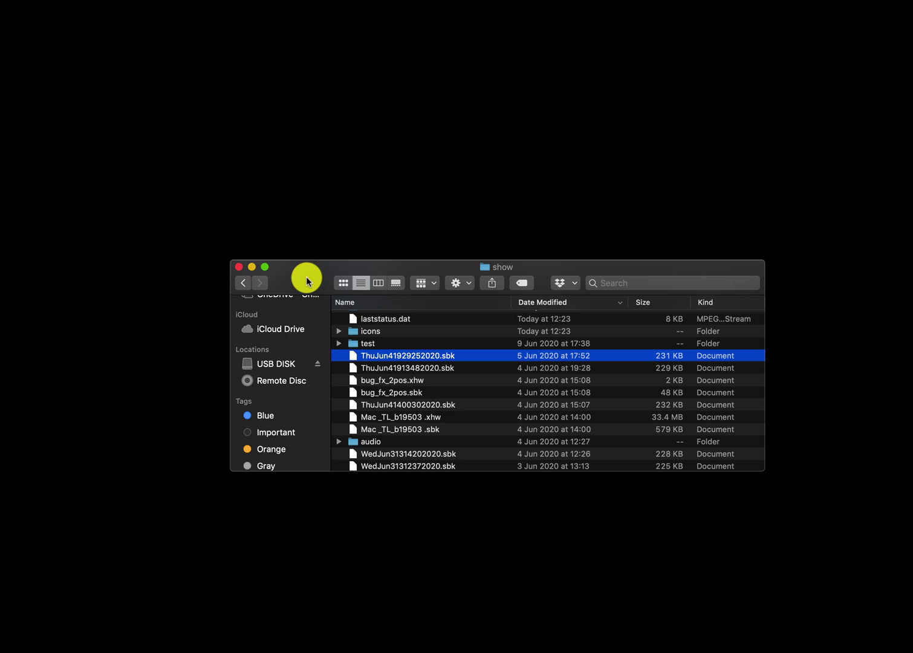
pyautogui.moveTo(306, 280); pyautogui.dragTo(238, 176)
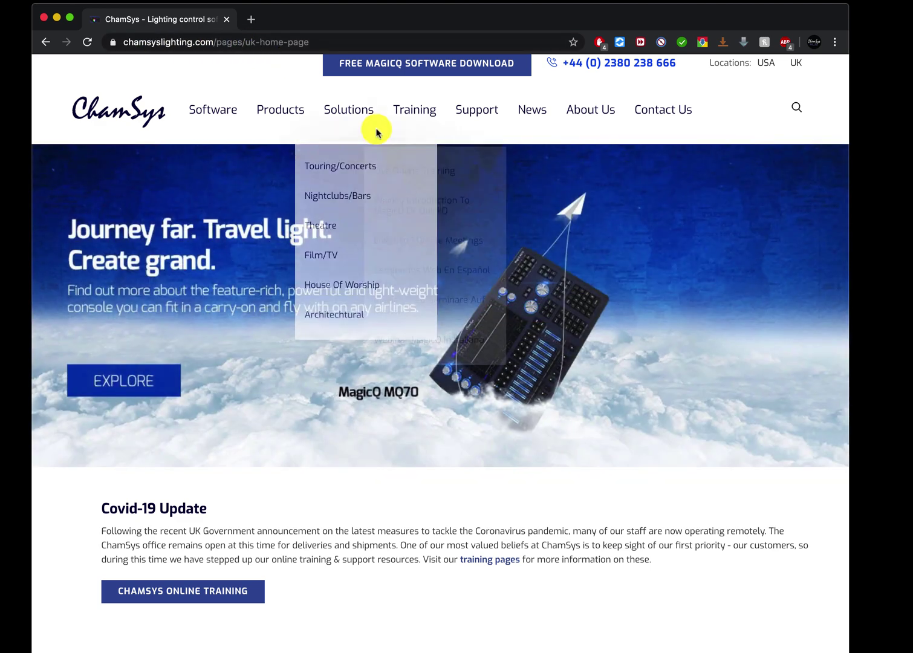
# Go to the Free MagicQ Software Download link on the ChamSys home page.
pyautogui.moveTo(377, 132)
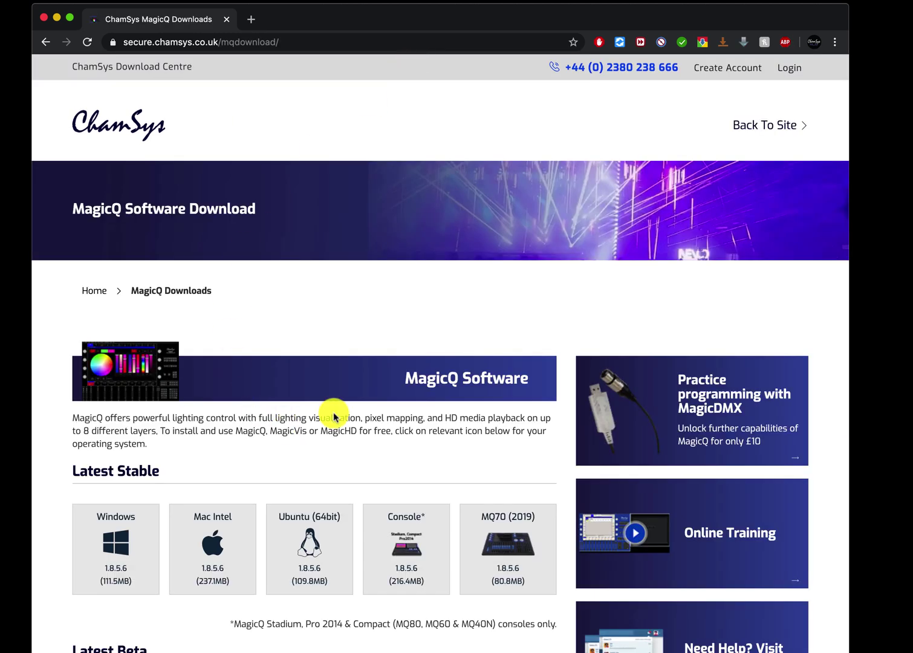
# Scroll the download page past the manuals to Head Files, then back to the beta tiles.
pyautogui.scroll(-5, 300, 441)
pyautogui.scroll(-3, 300, 444)
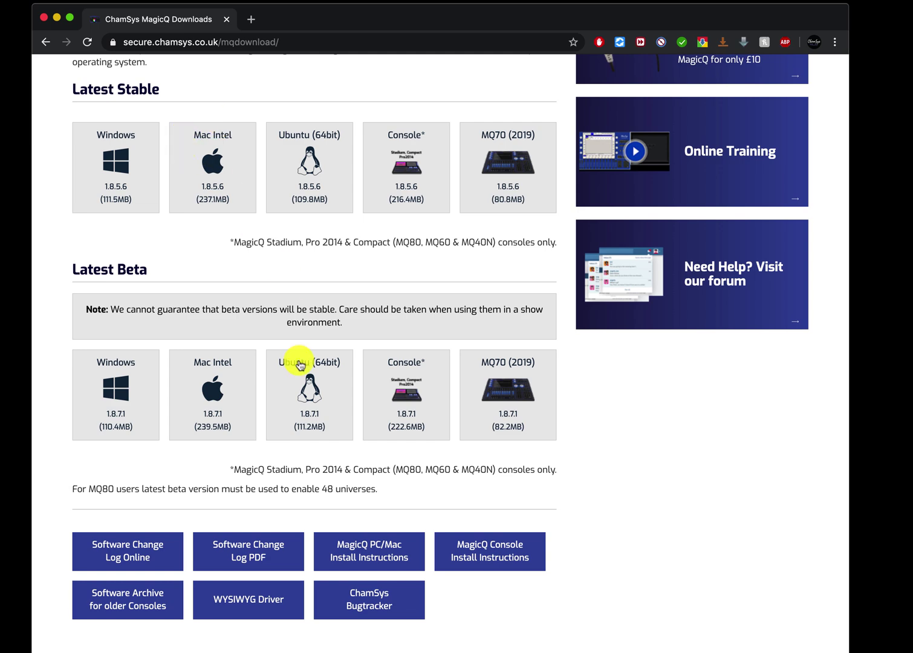
pyautogui.scroll(-2, 301, 360)
pyautogui.scroll(-3, 389, 363)
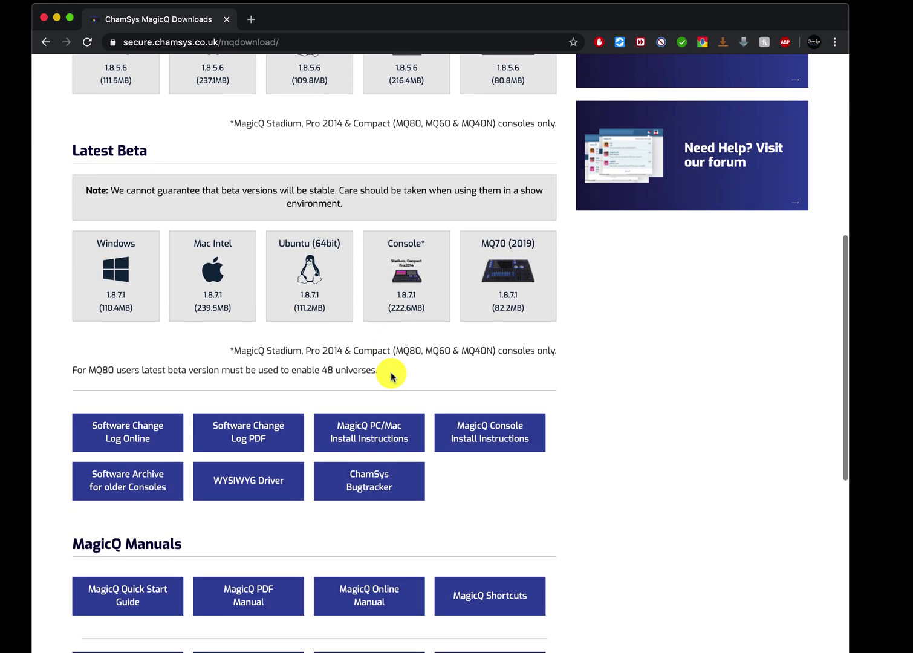
pyautogui.scroll(-2, 390, 375)
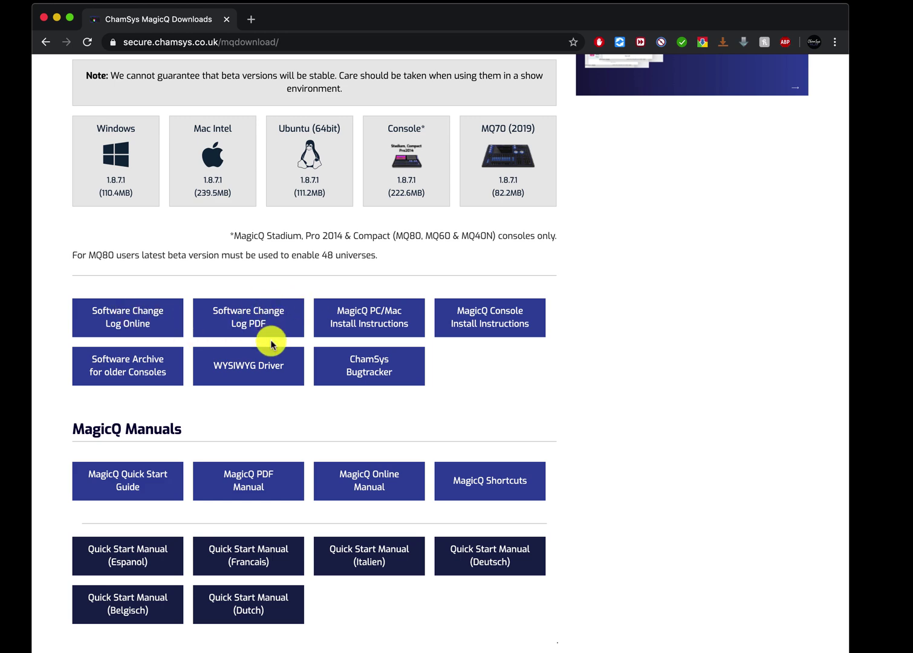
pyautogui.scroll(-10, 270, 343)
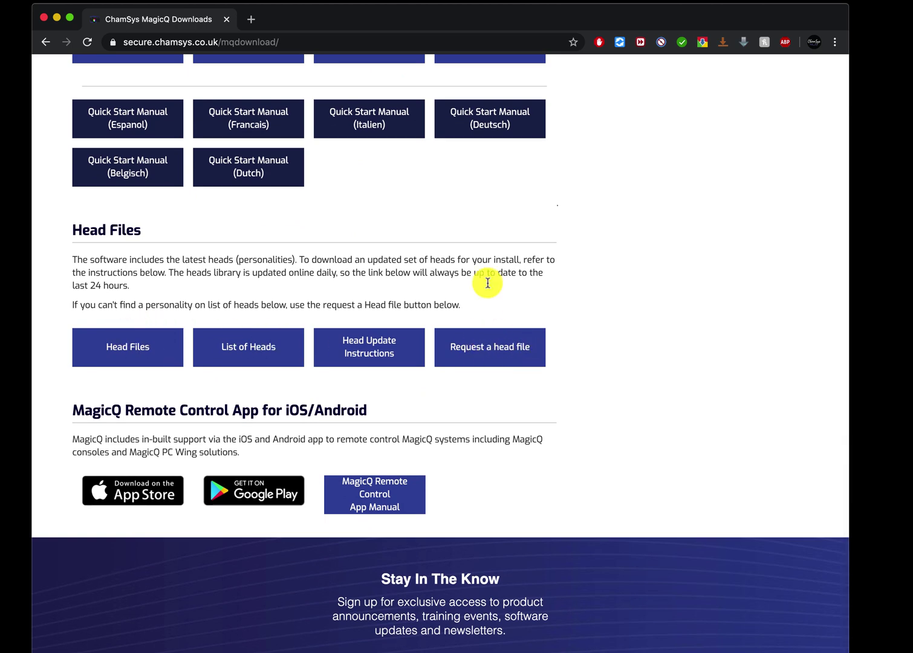
pyautogui.scroll(9, 483, 240)
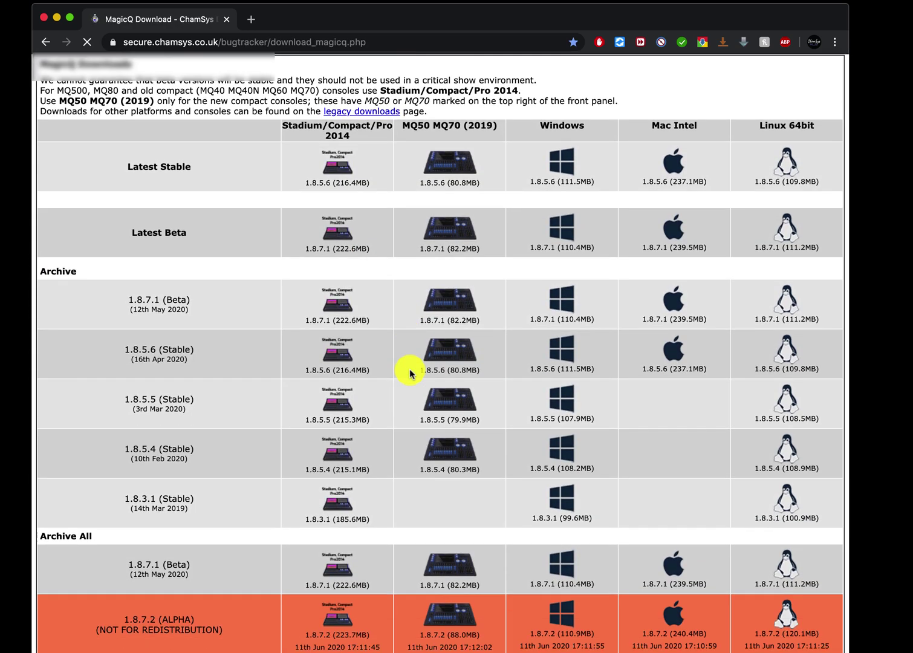
# Go from the bugtracker's MagicQ Downloads page to the View Issues list.
pyautogui.scroll(2, 409, 374)
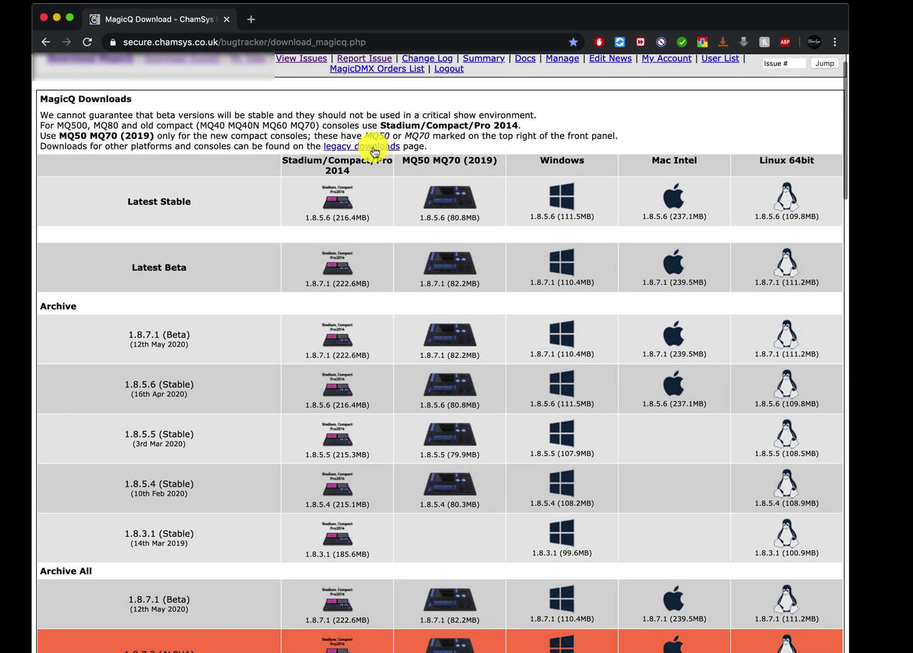
pyautogui.scroll(-1, 357, 145)
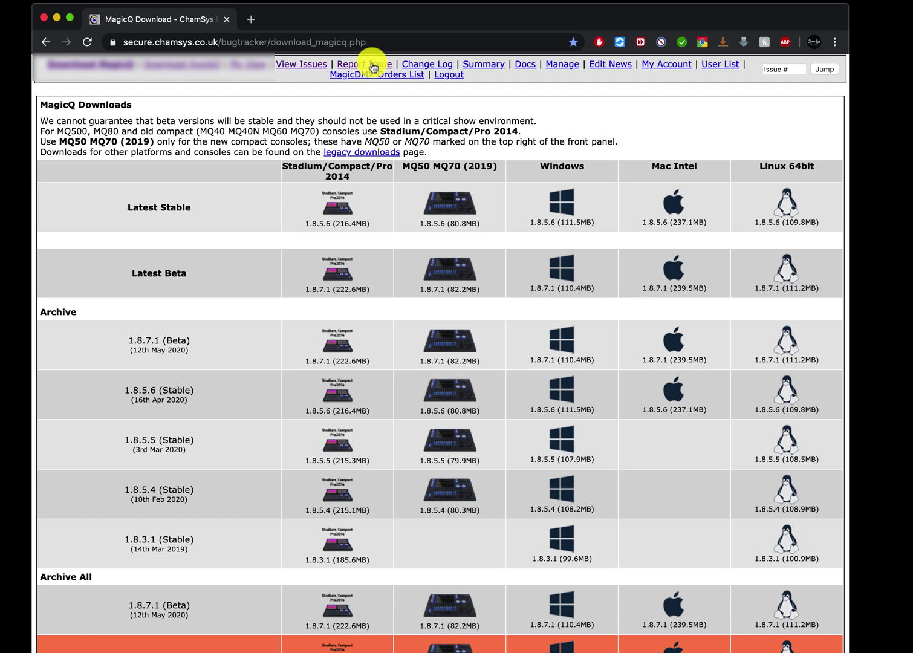
pyautogui.click(301, 64)
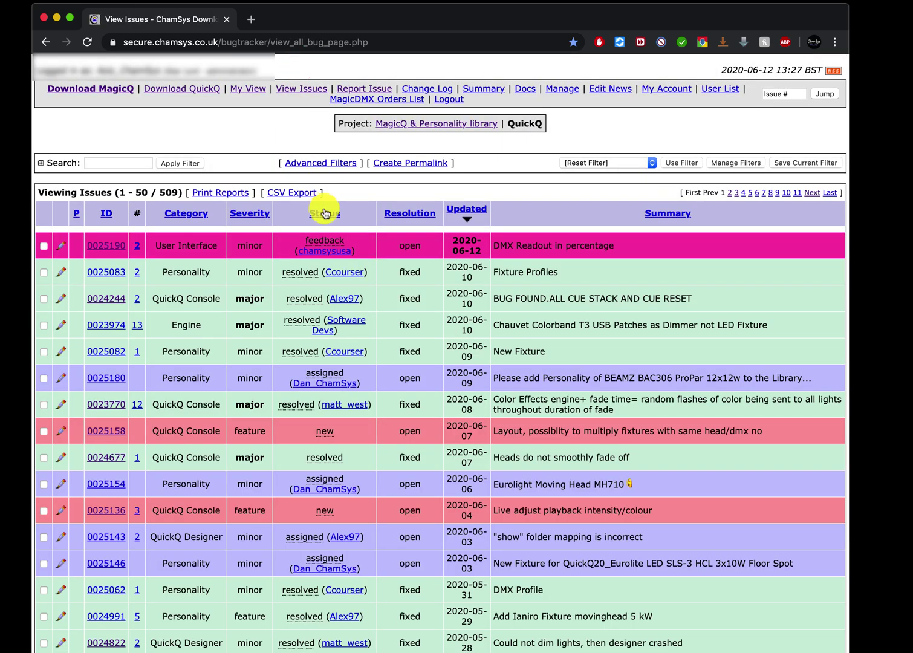
# Open the empty Report Issue form from the bugtracker's navigation bar.
pyautogui.scroll(-1, 325, 213)
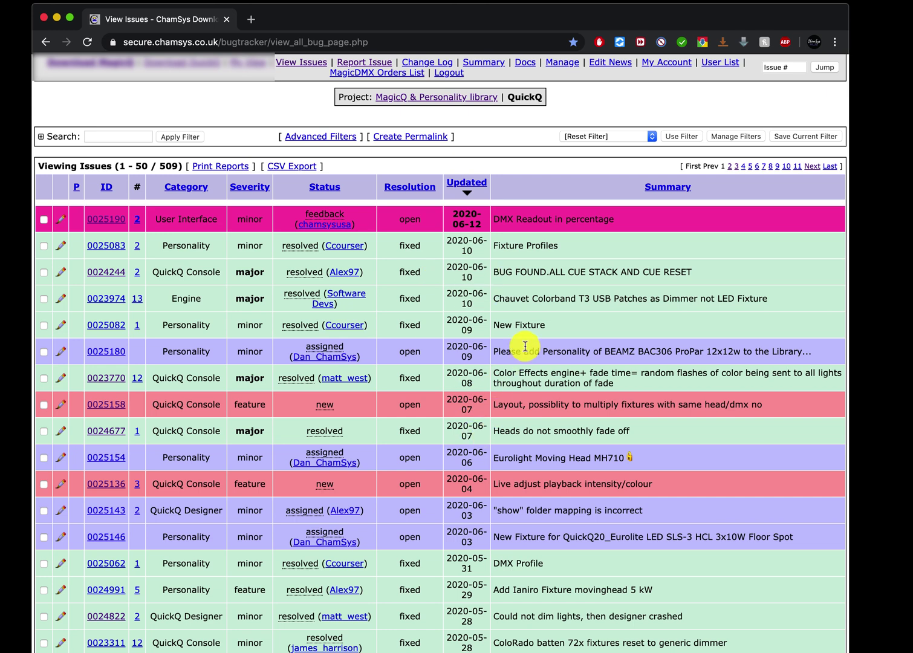
pyautogui.scroll(1, 499, 280)
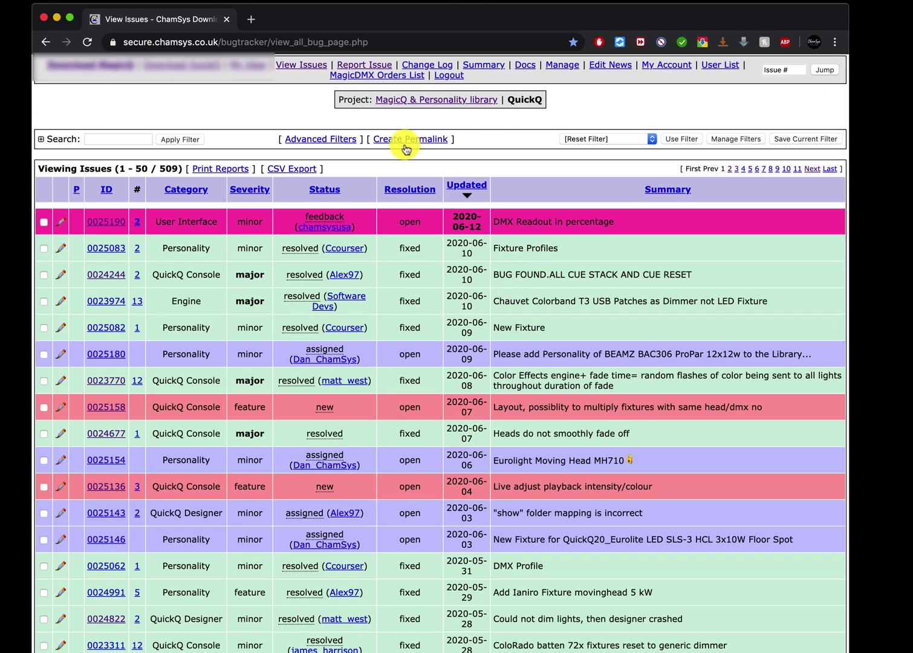
pyautogui.click(365, 64)
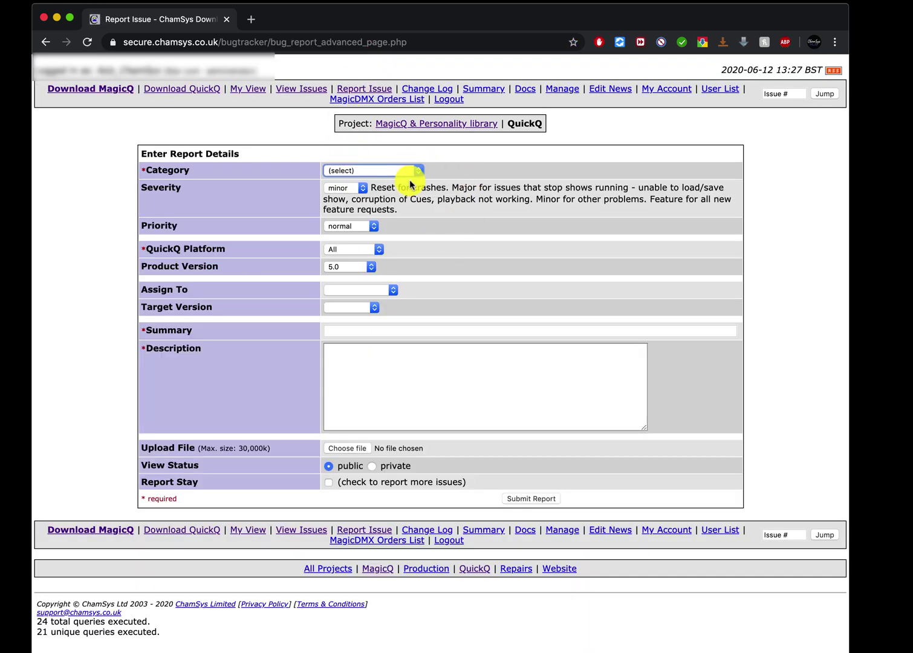
# Switch the report to the MagicQ & Personality library project and review the Category list.
pyautogui.click(425, 128)
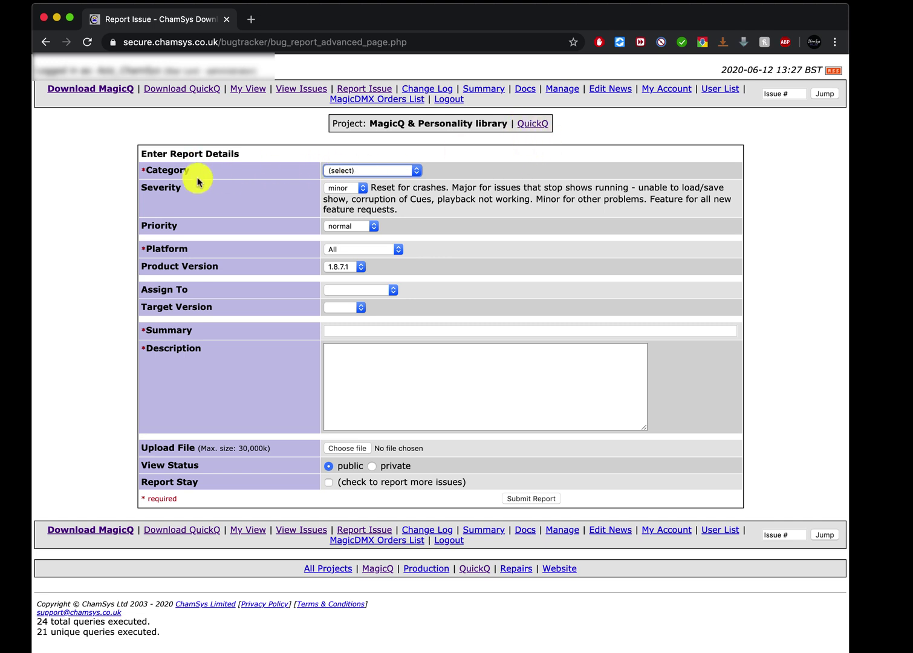
pyautogui.click(389, 171)
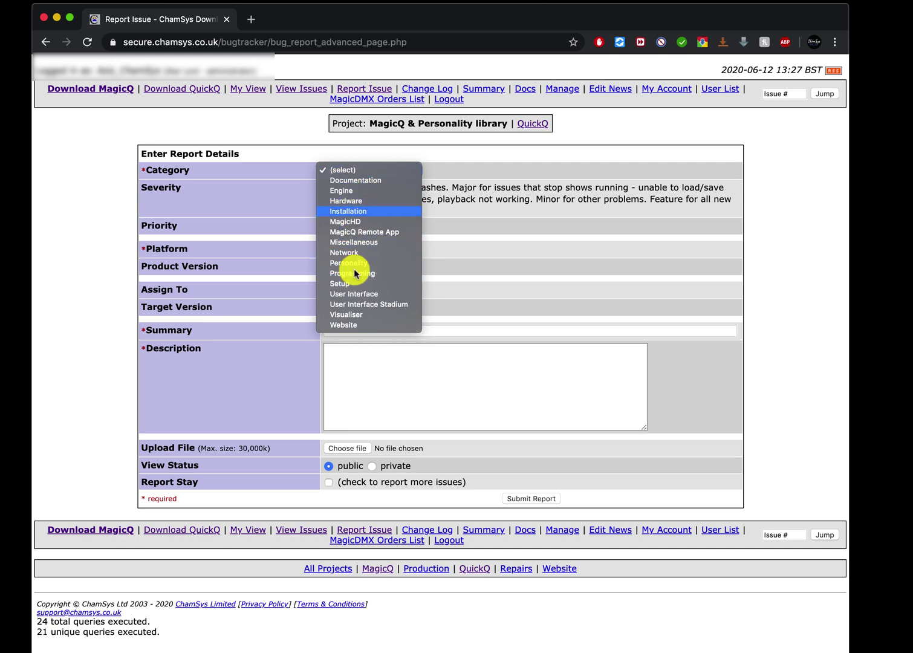
pyautogui.click(473, 236)
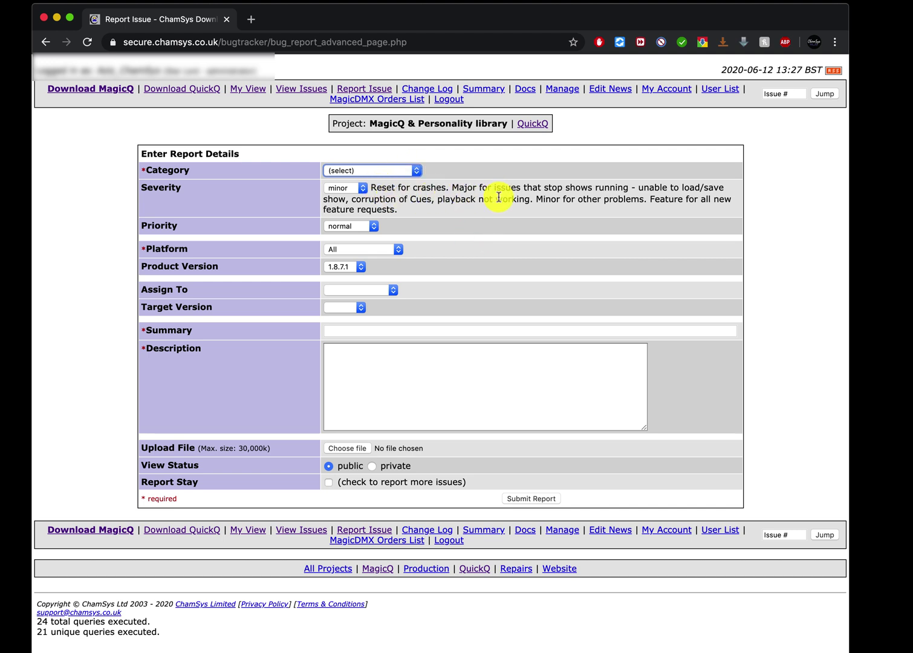
# Choose Engine from the Category list, leaving severity minor, priority normal and version 1.8.7.1.
pyautogui.click(390, 172)
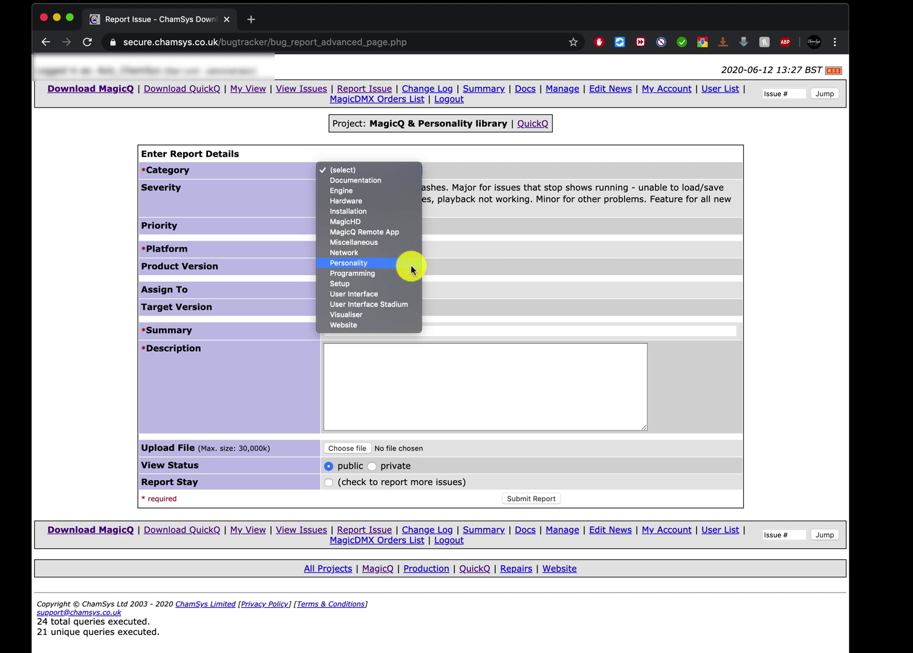
pyautogui.click(349, 190)
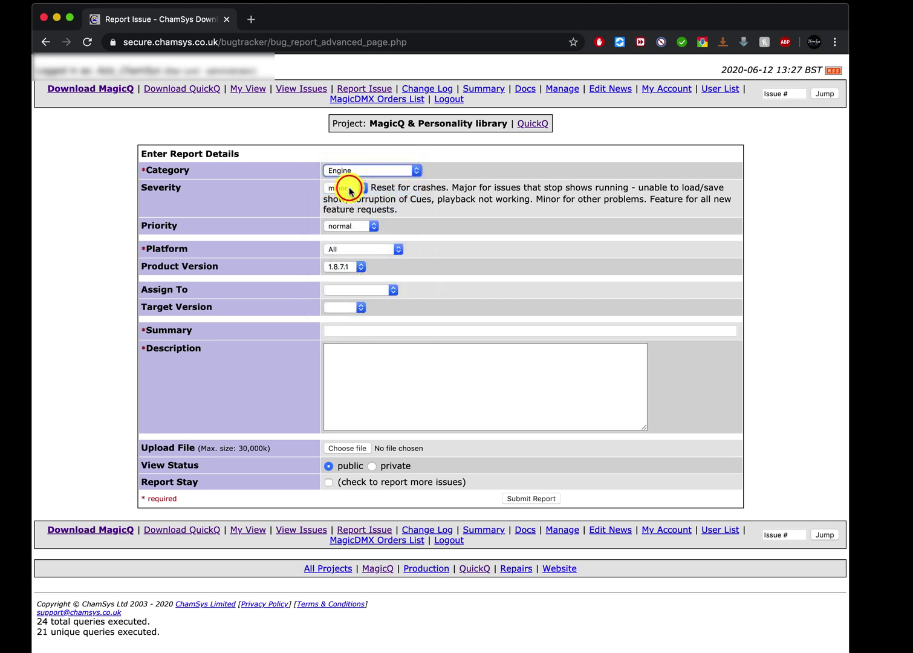